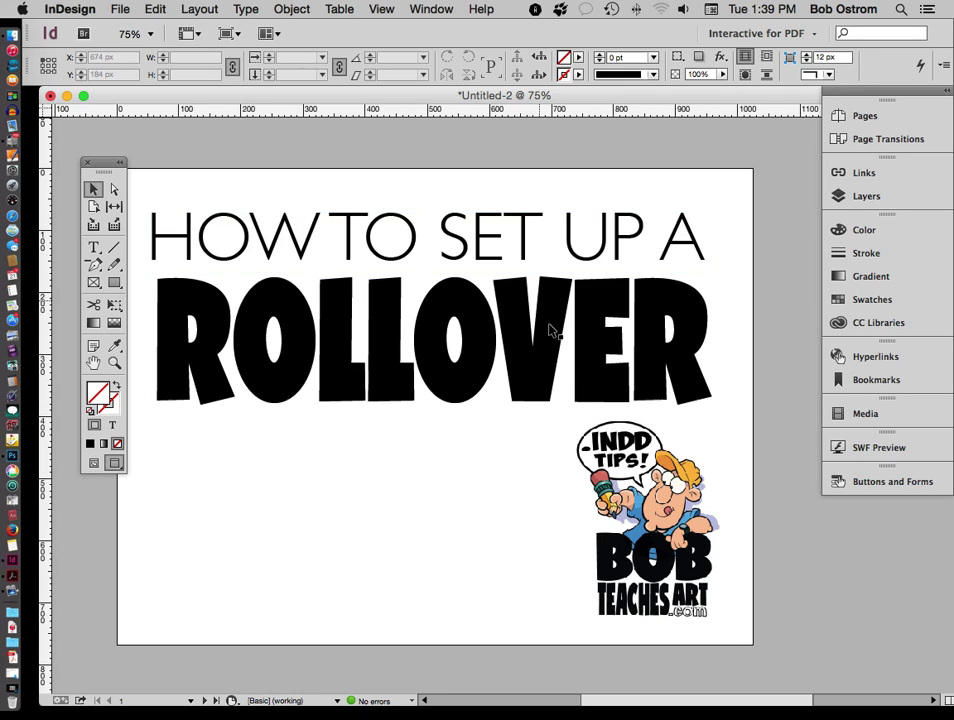
Step: Drag B-Master onto the page 2 thumbnail in the Pages panel, then collapse the panel
scroll(300, 260, "up", 1)
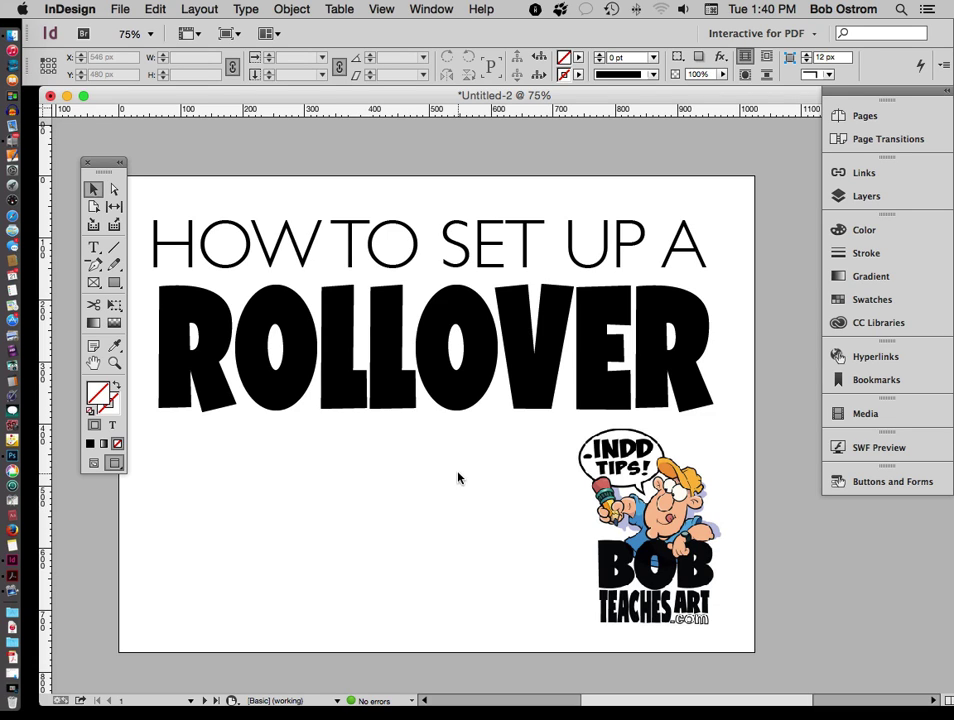
left_click(877, 118)
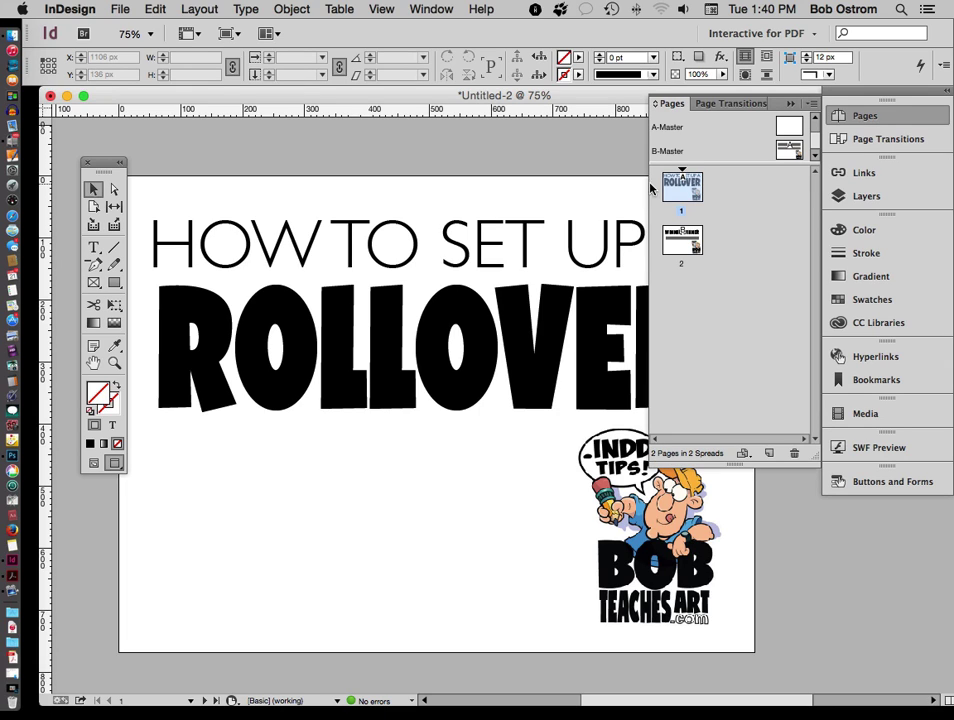
left_click_drag(678, 181, 692, 242)
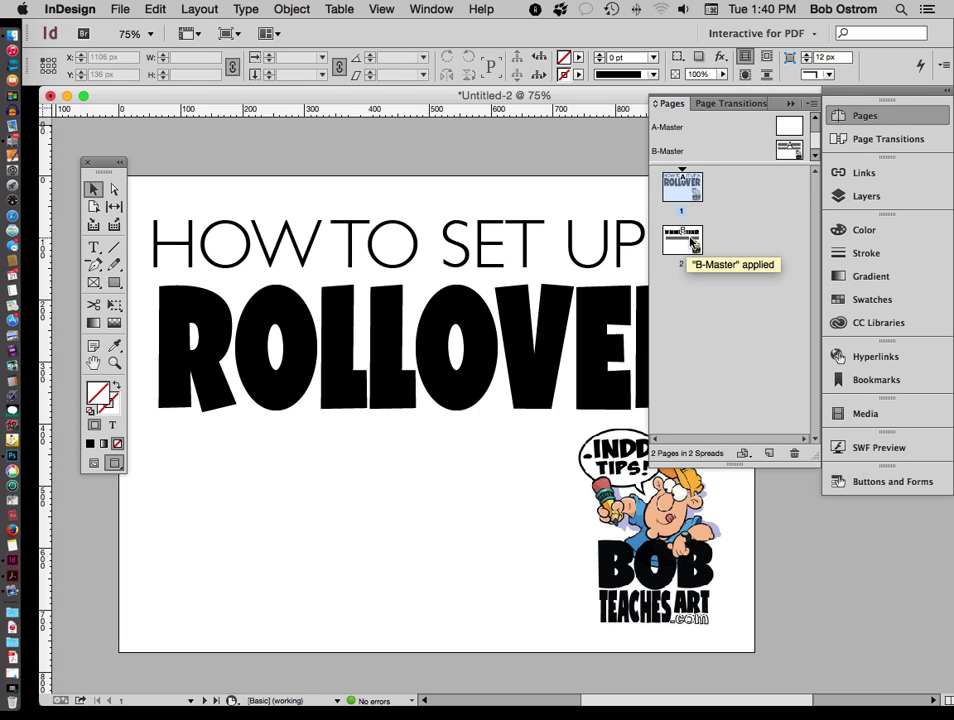
left_click(920, 117)
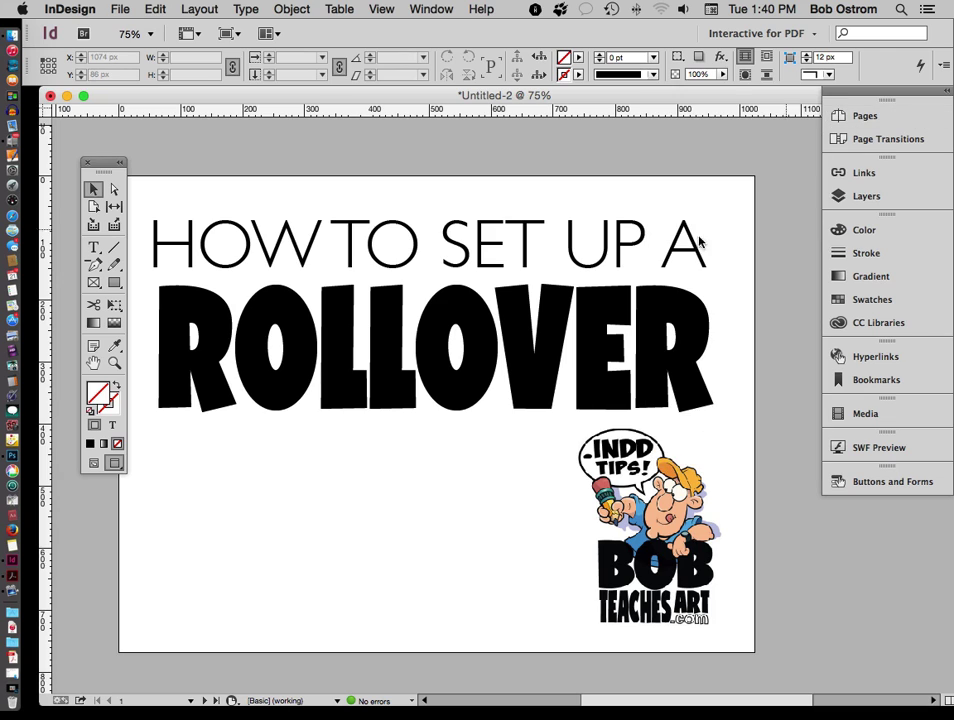
left_click(118, 10)
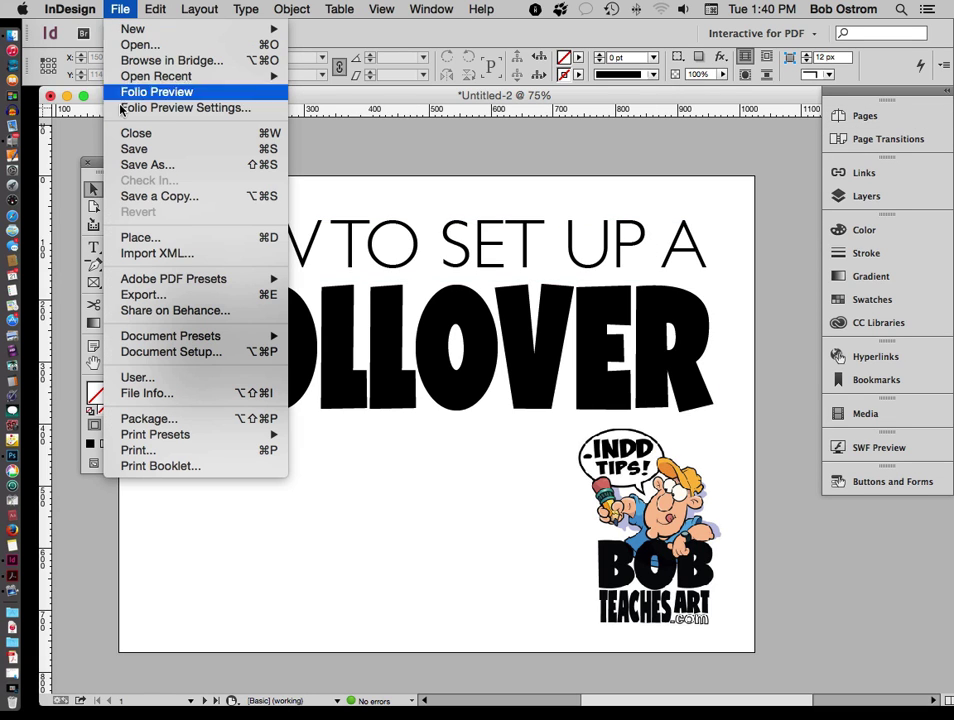
Step: Place NORMAL.png as a larger frame below the heading, left of the cartoon logo
left_click(125, 240)
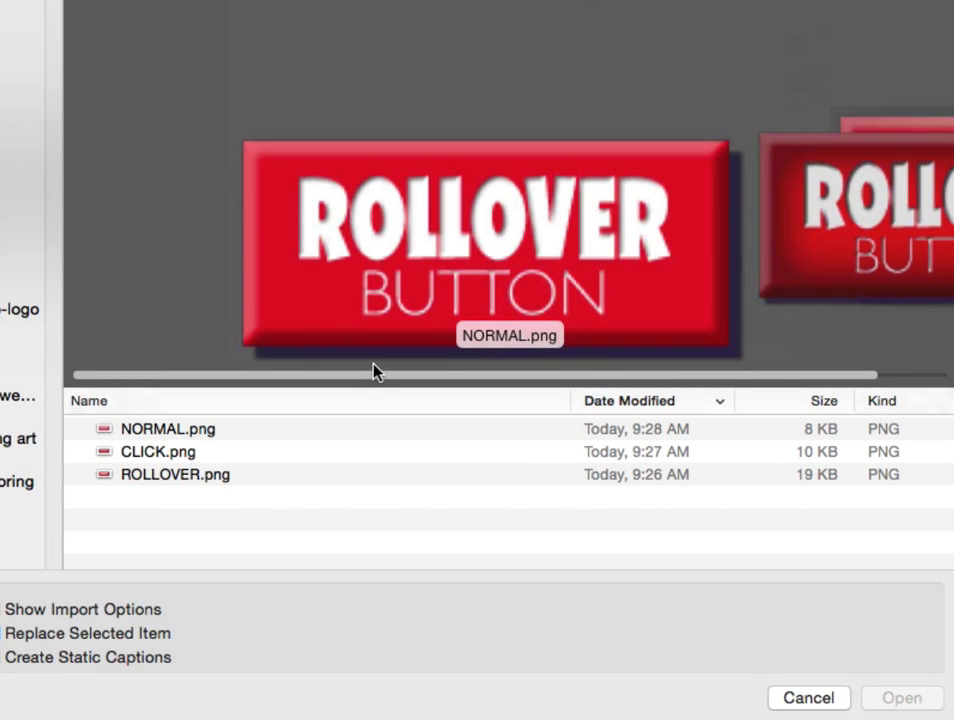
scroll(280, 162, "right", 3)
scroll(280, 162, "left", 3)
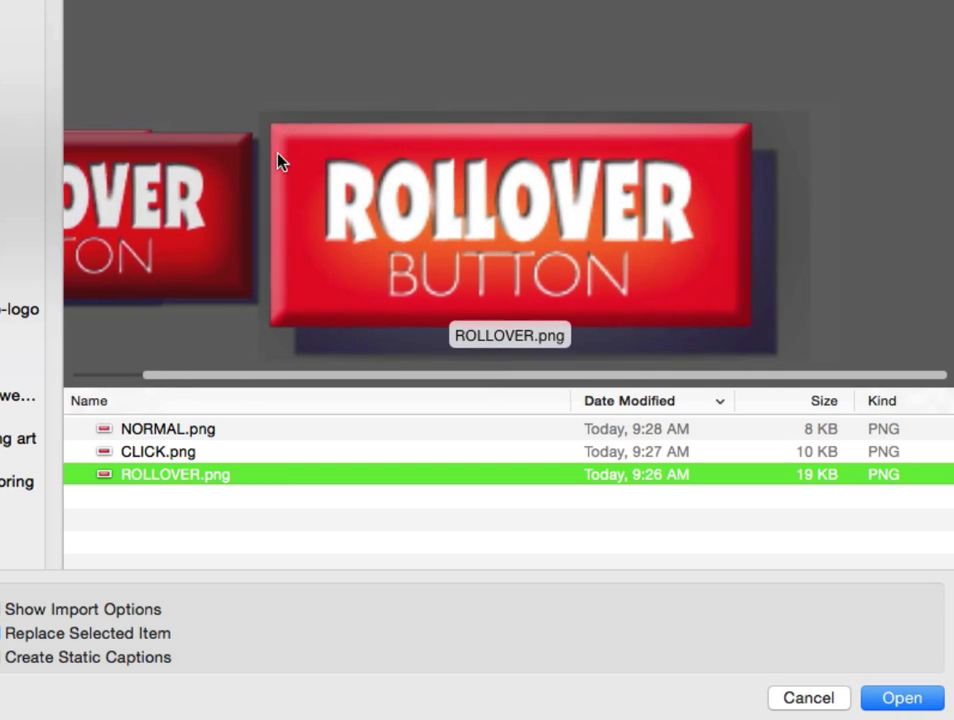
scroll(278, 161, "right", 1)
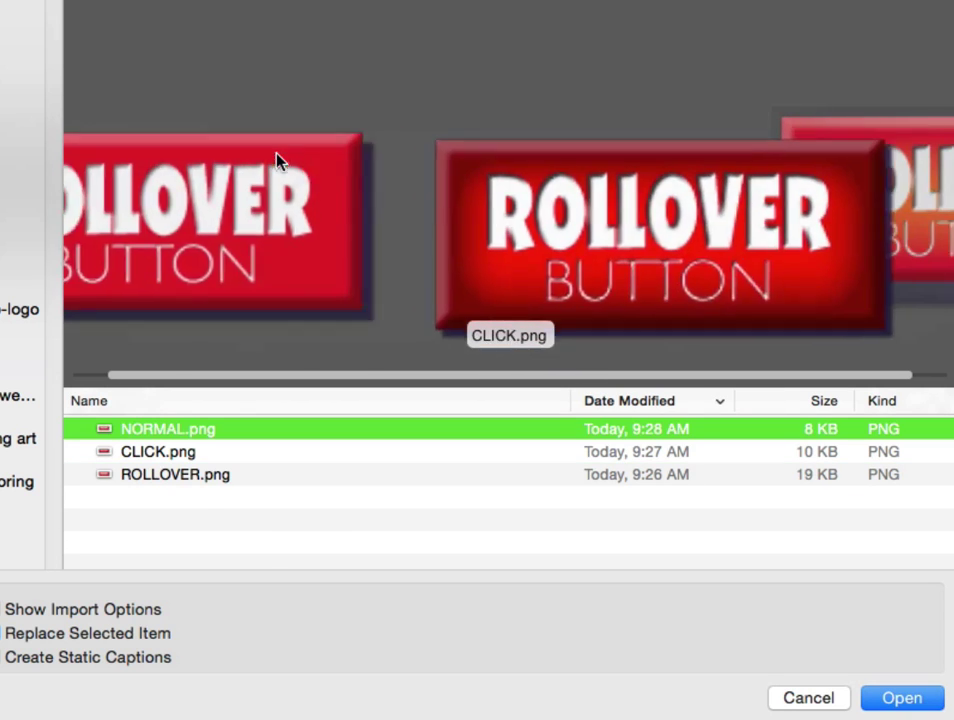
left_click(142, 430)
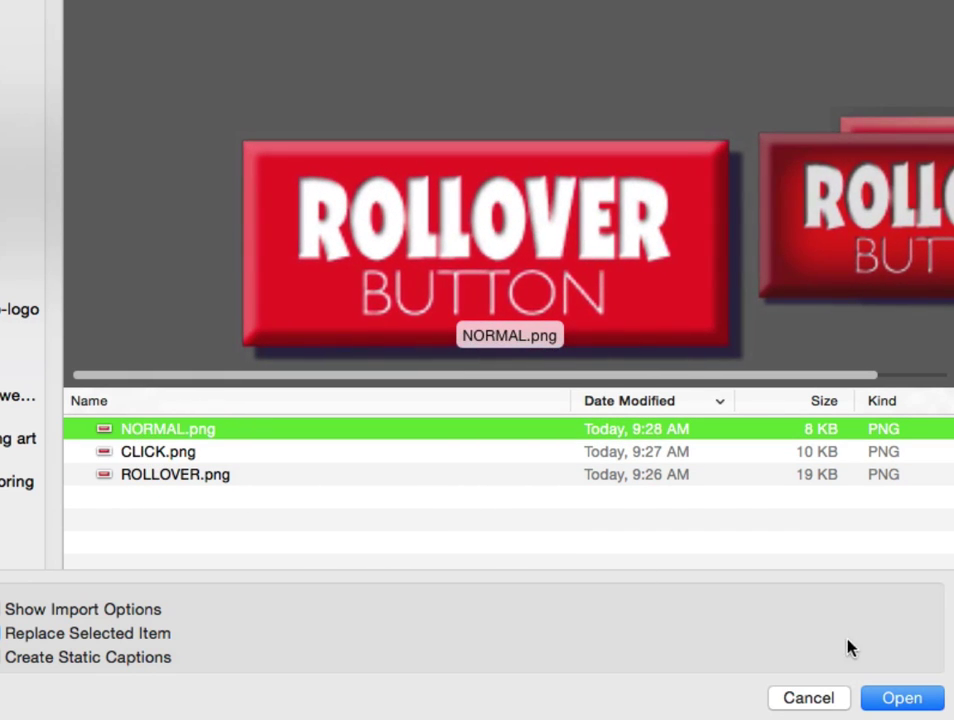
left_click(898, 700)
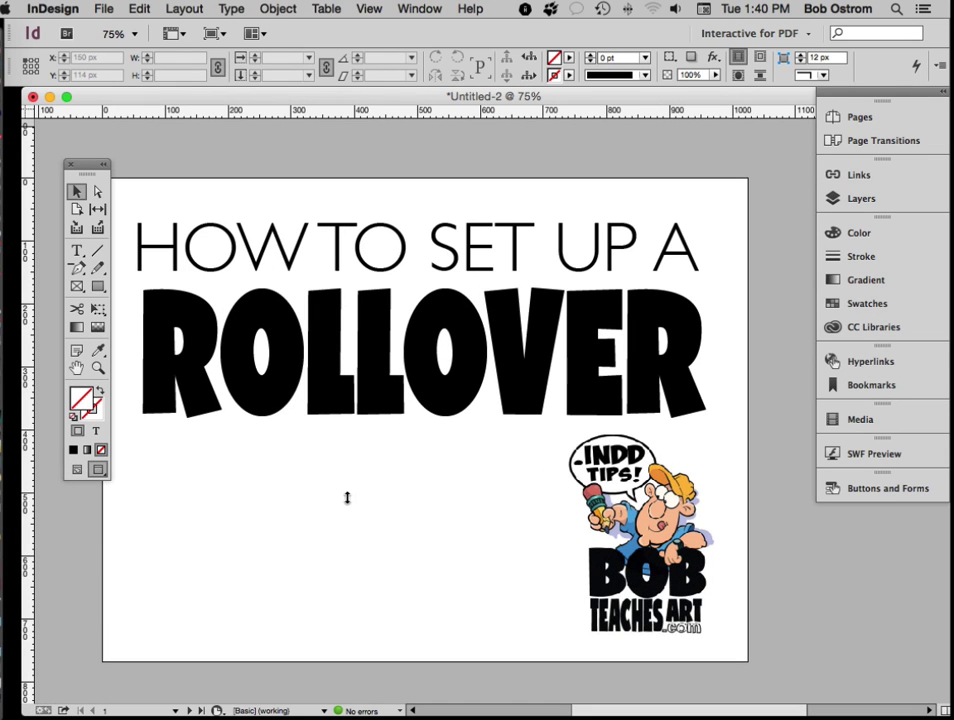
left_click(266, 501)
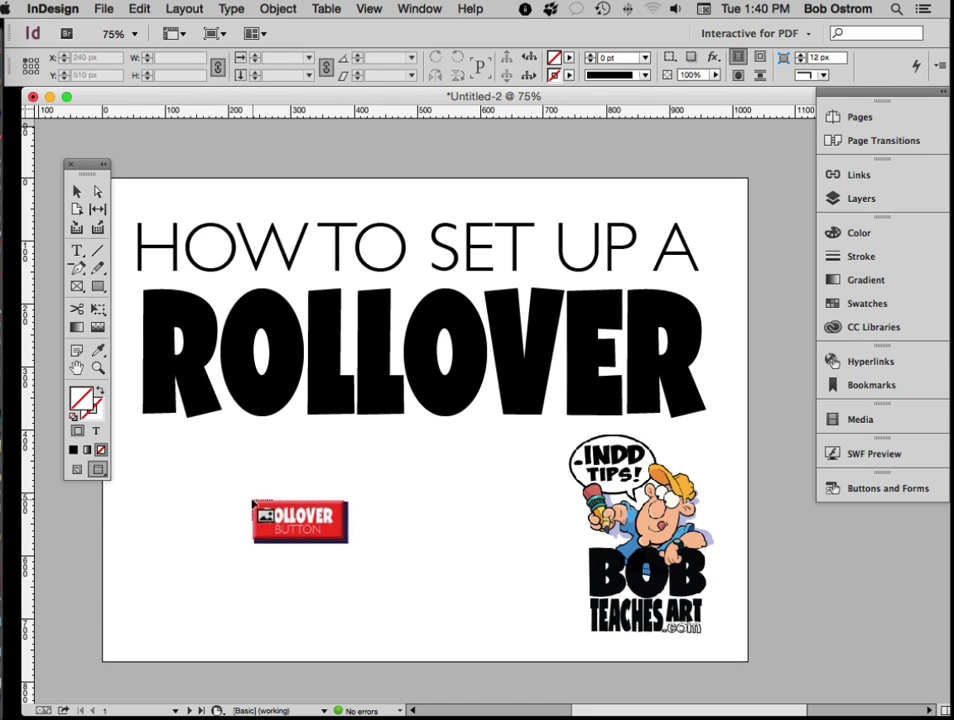
key("super+z")
left_click(250, 507)
key("super+z")
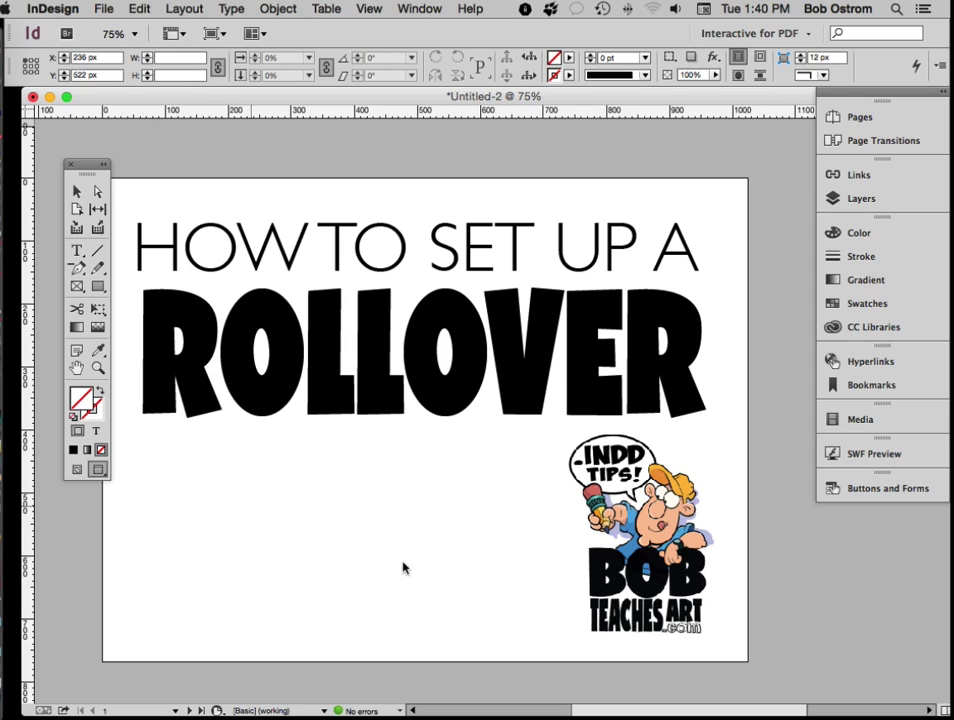
left_click_drag(250, 507, 388, 566)
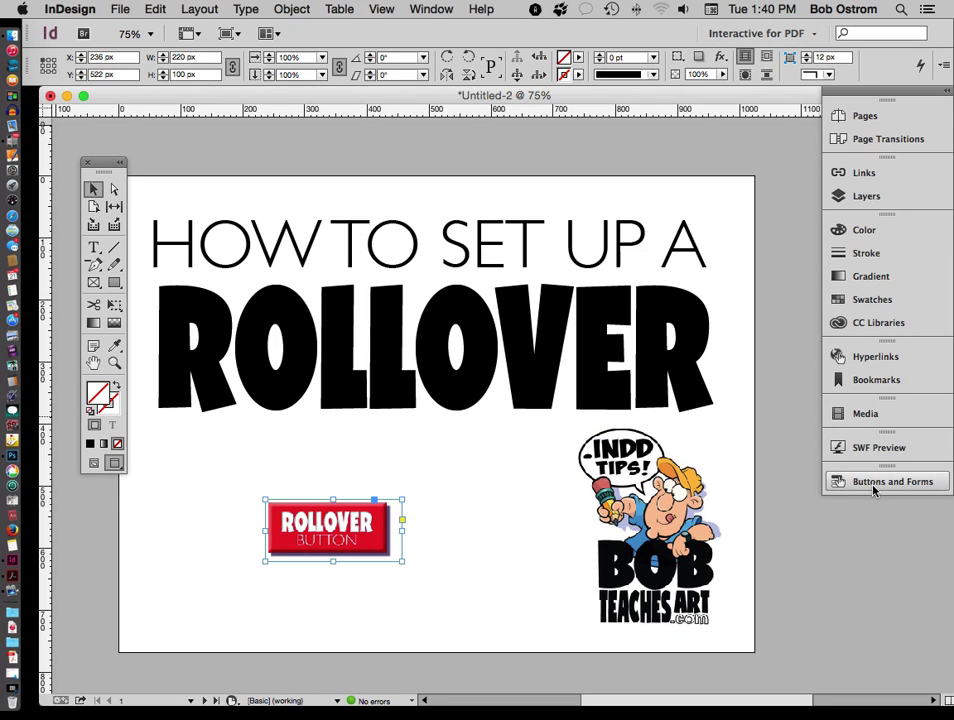
Step: Open the Buttons and Forms panel and float it beside the page
left_click(445, 10)
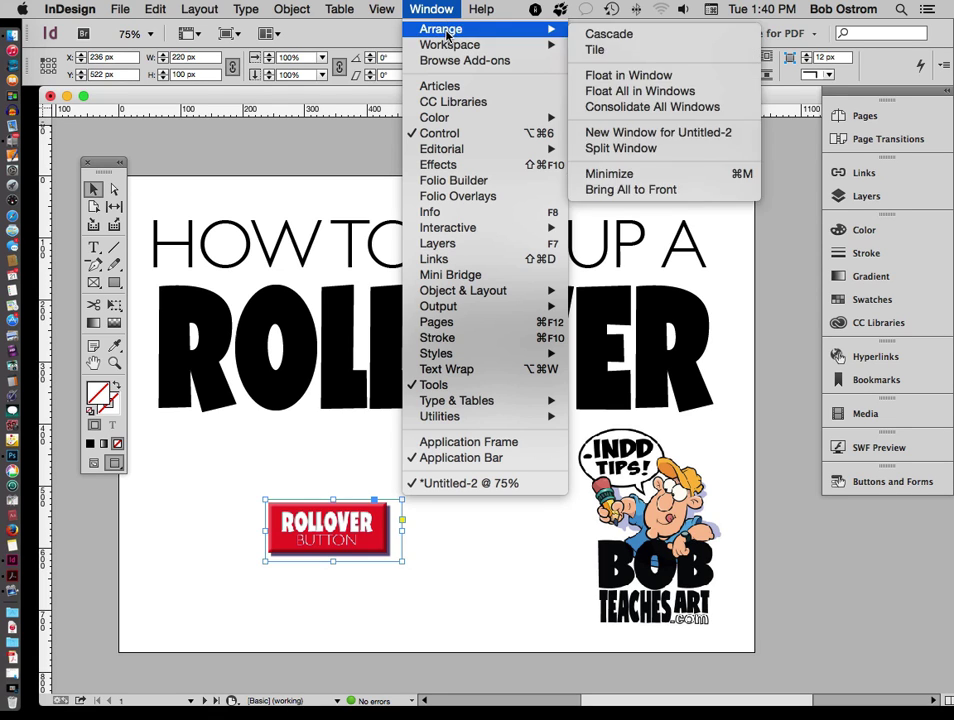
mouse_move(449, 45)
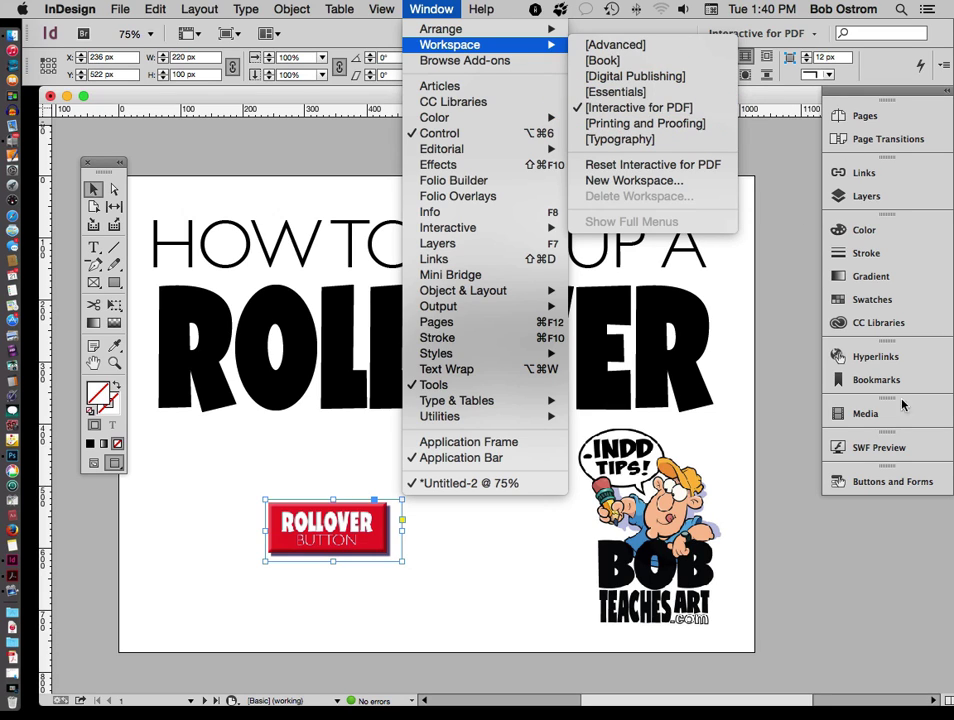
left_click(871, 485)
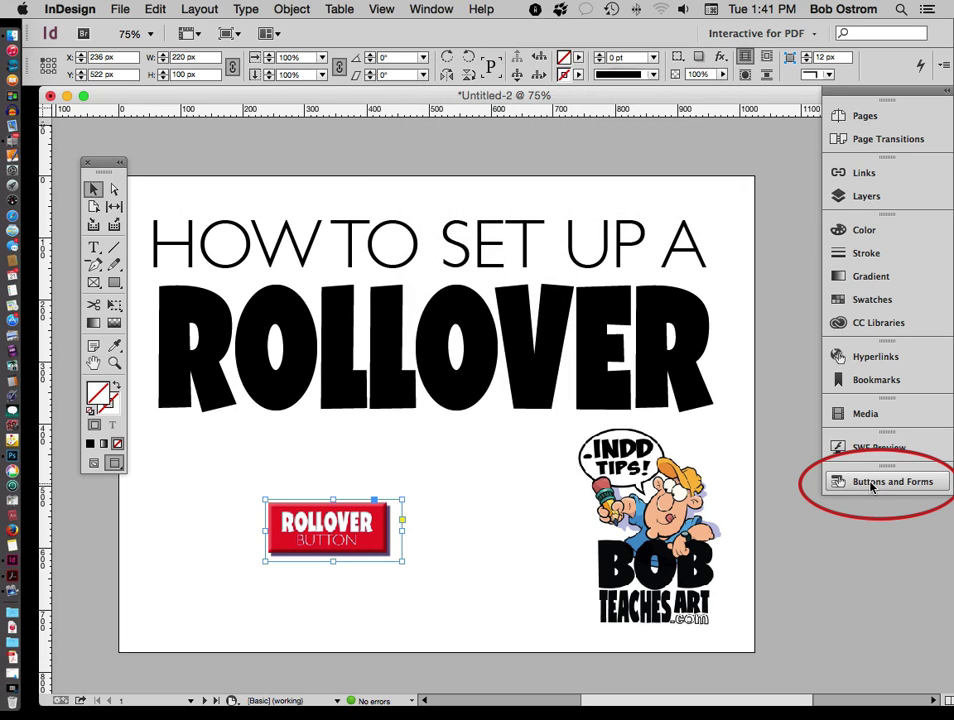
left_click(871, 485)
left_click_drag(655, 416, 569, 181)
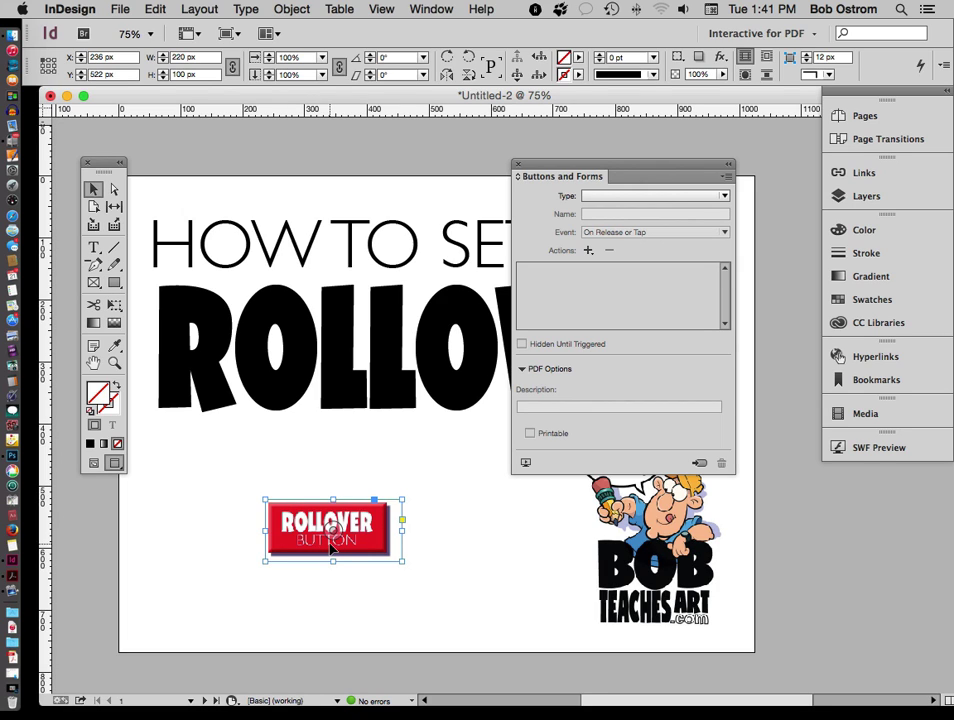
Step: Convert the image into Button 5 with Normal, Rollover and Click states, editing Rollover
left_click(698, 463)
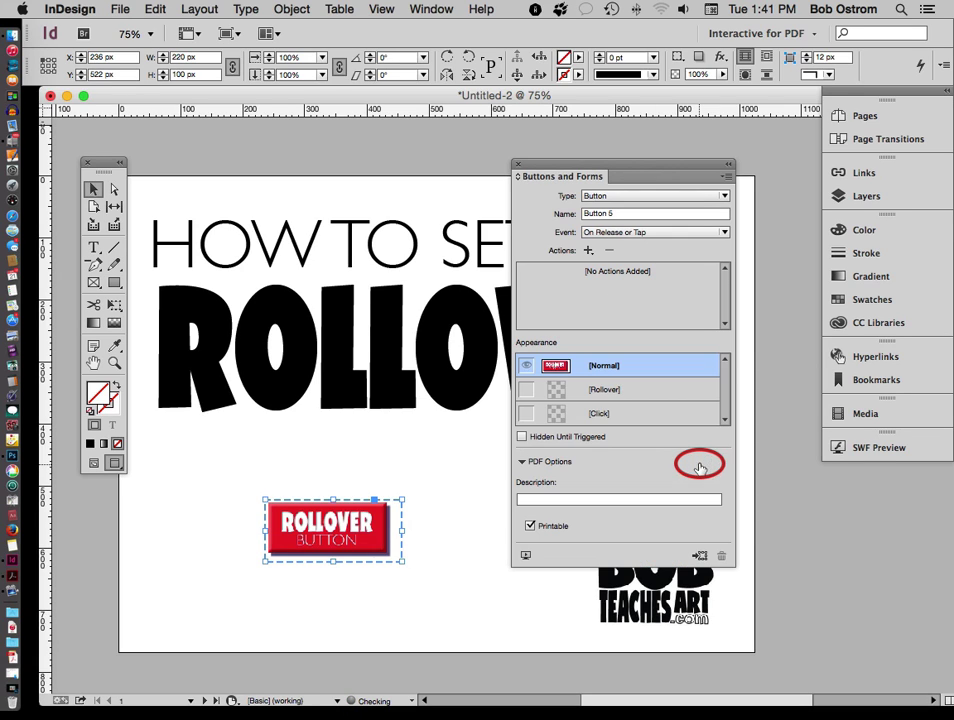
left_click(614, 396)
left_click(607, 413)
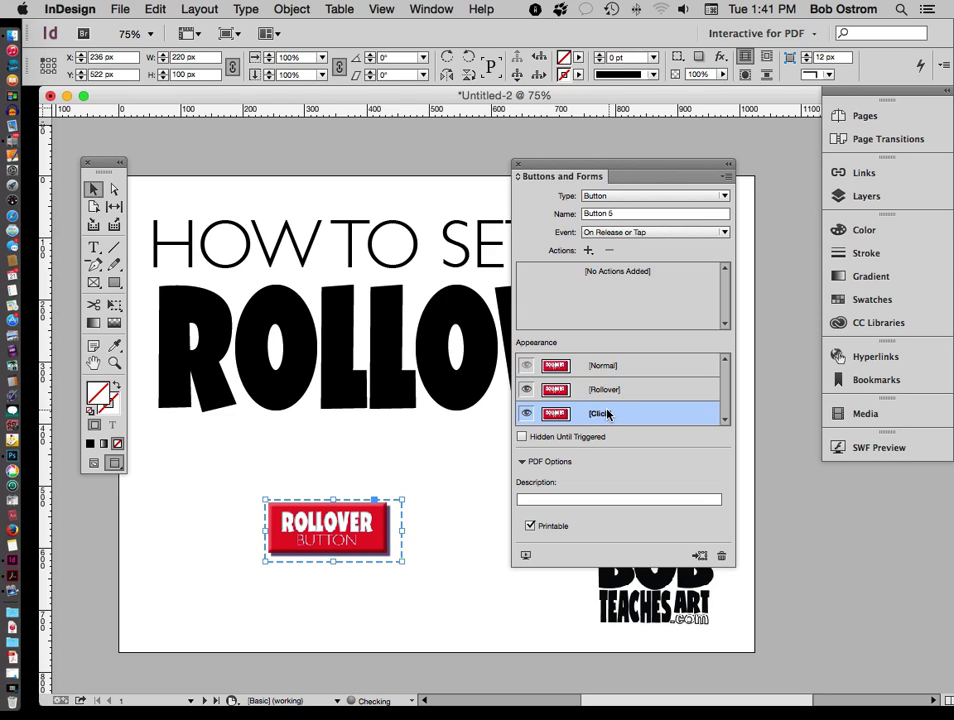
left_click(631, 393)
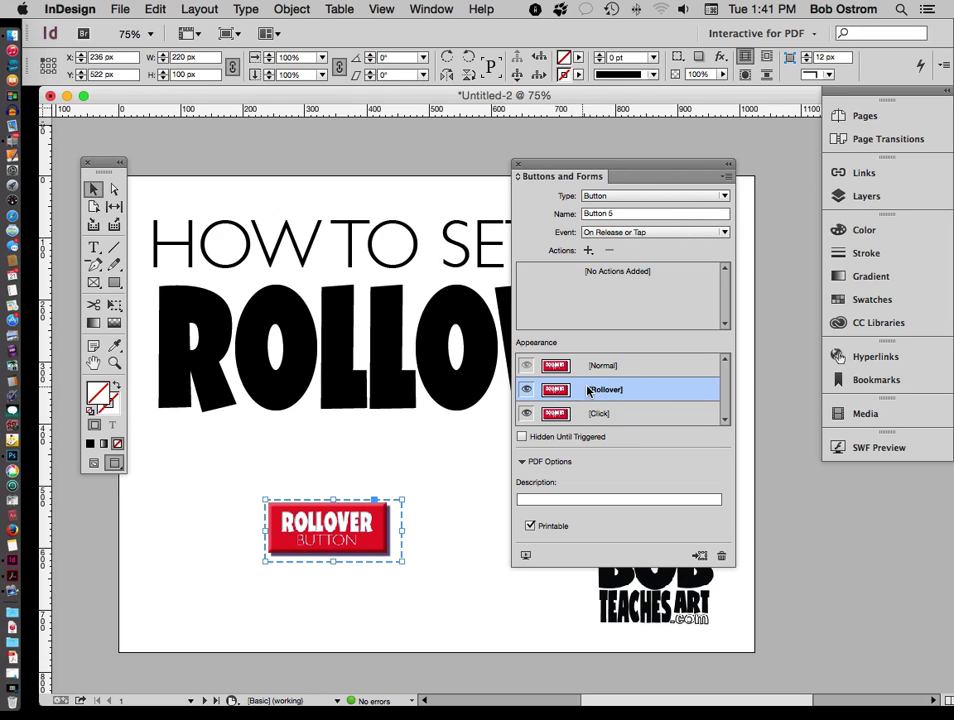
left_click(368, 528)
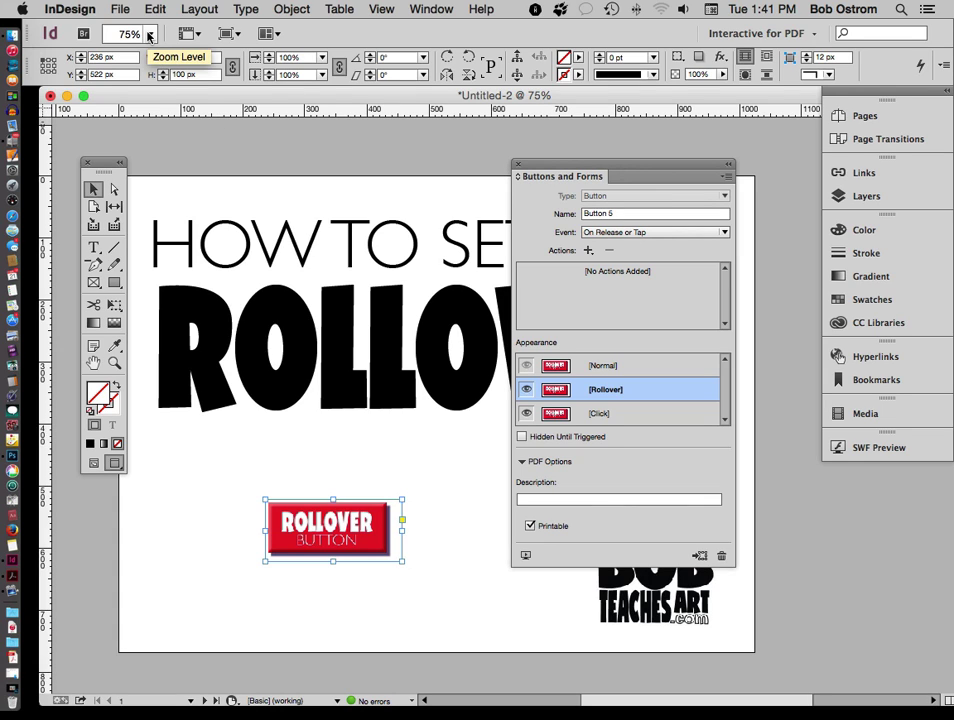
left_click(118, 10)
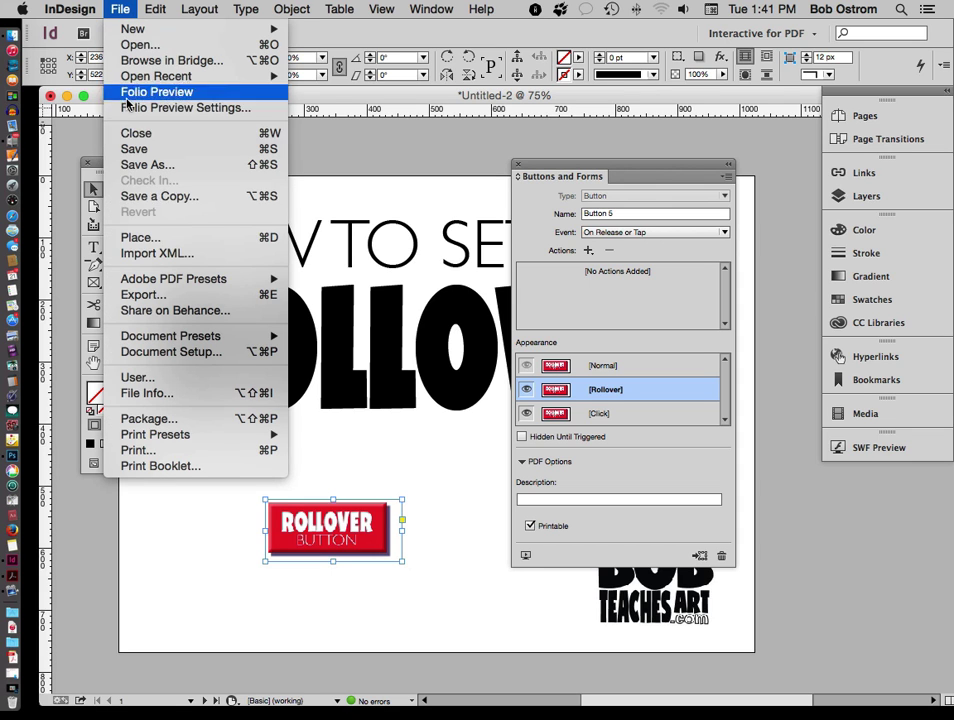
Step: Place ROLLOVER.png into the button's Rollover state
left_click(126, 237)
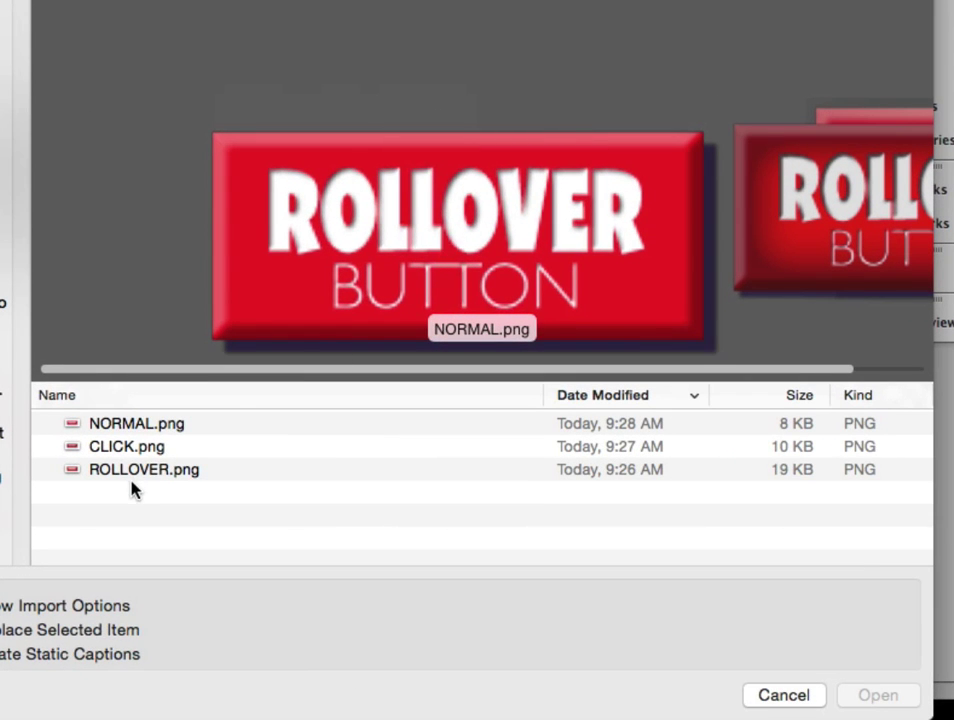
left_click(133, 472)
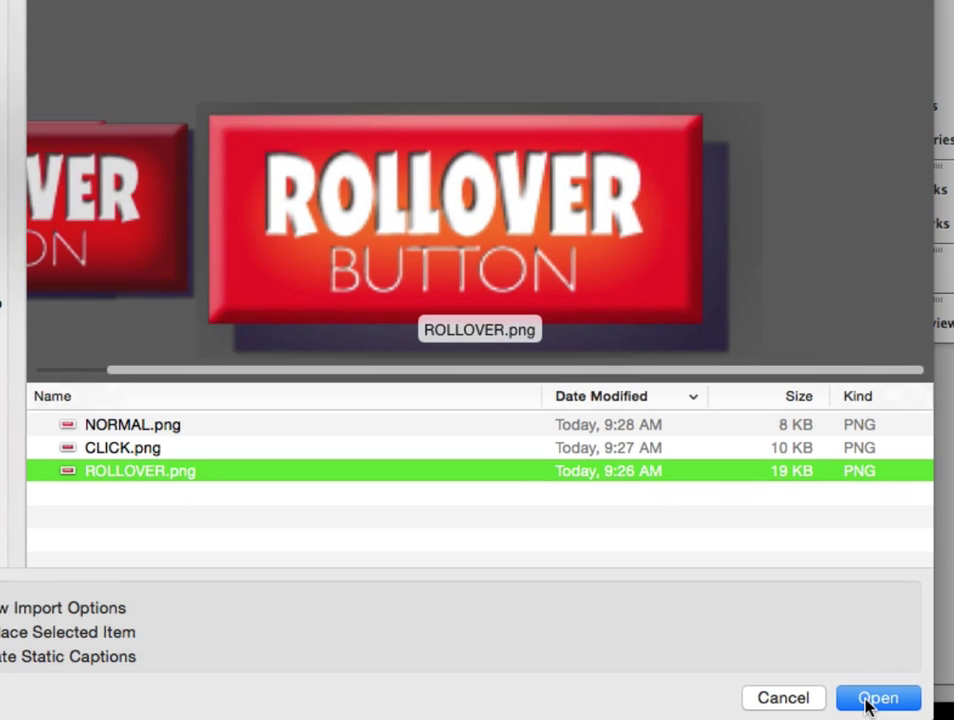
left_click(867, 700)
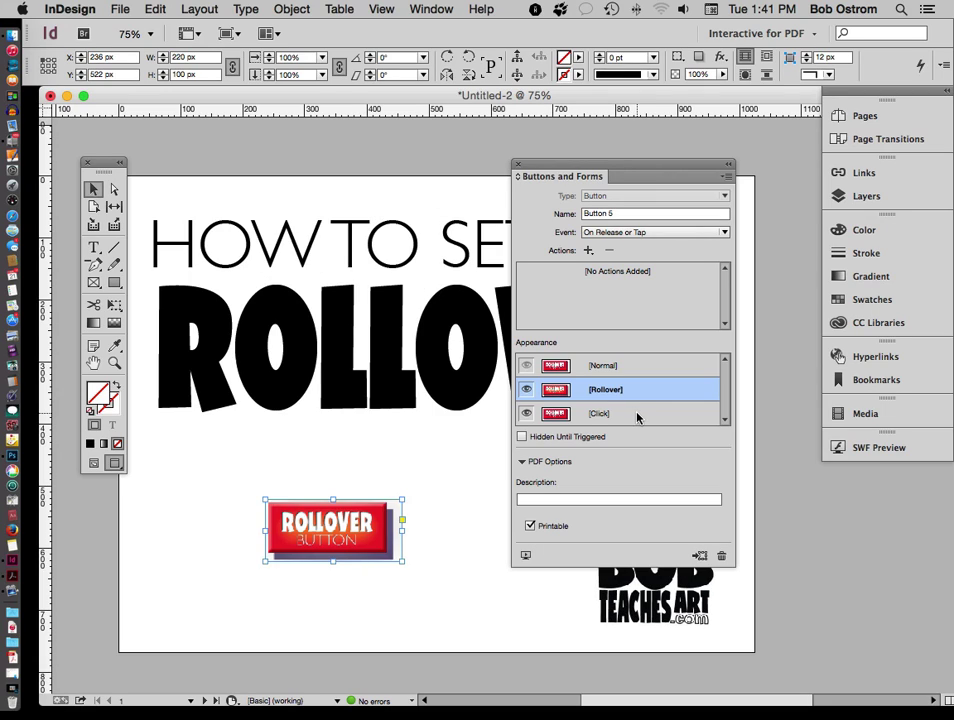
Step: Place CLICK.png into the Click state, then return to the Normal state
left_click(637, 415)
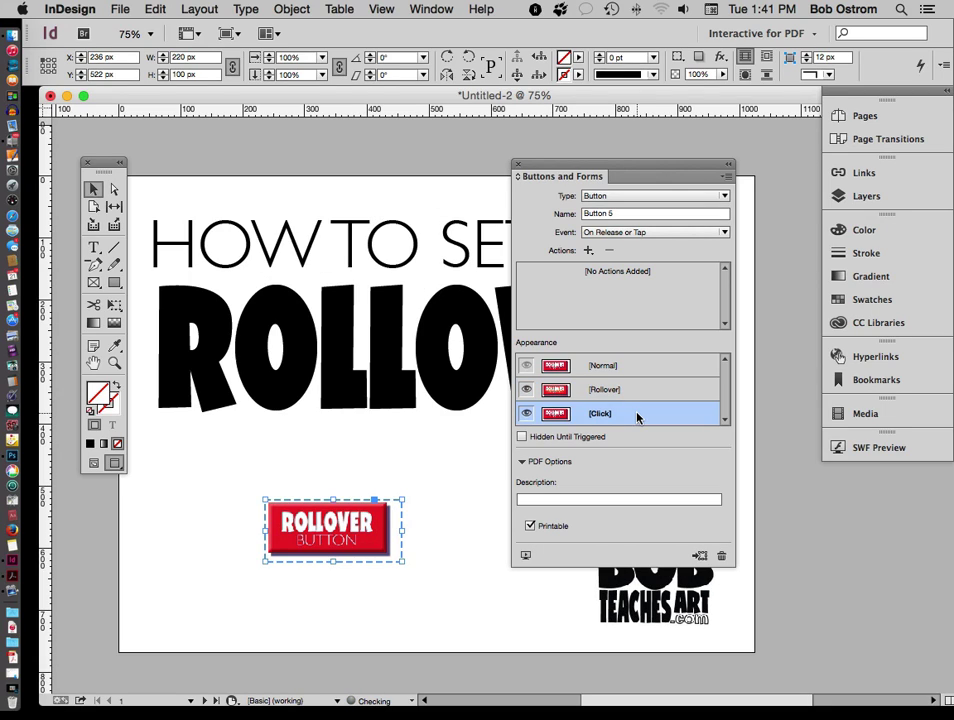
left_click(375, 537)
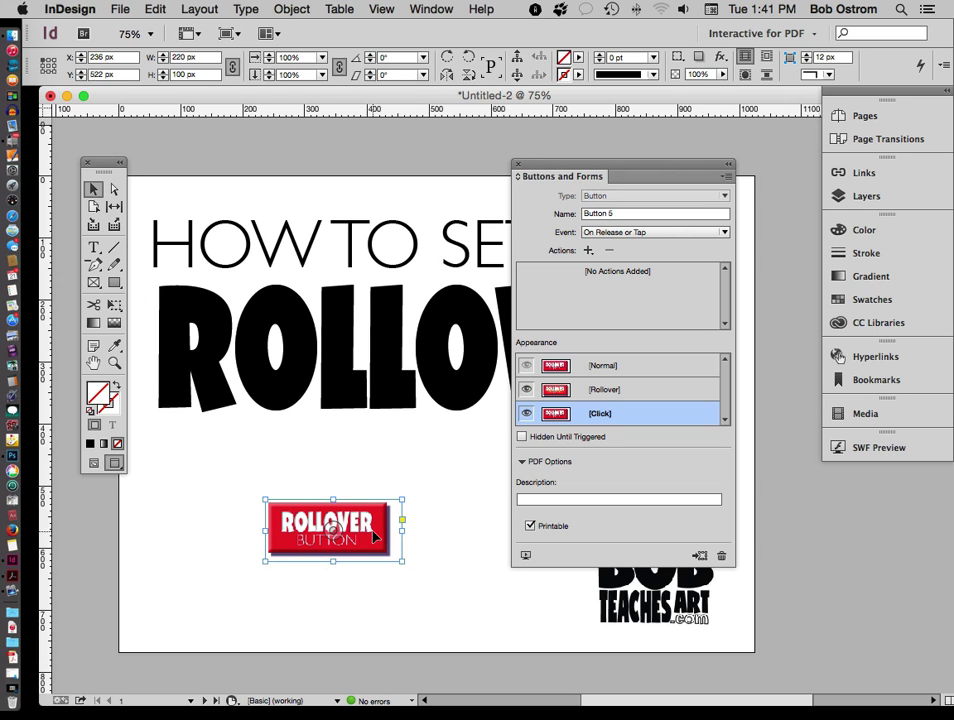
left_click(119, 9)
left_click(140, 237)
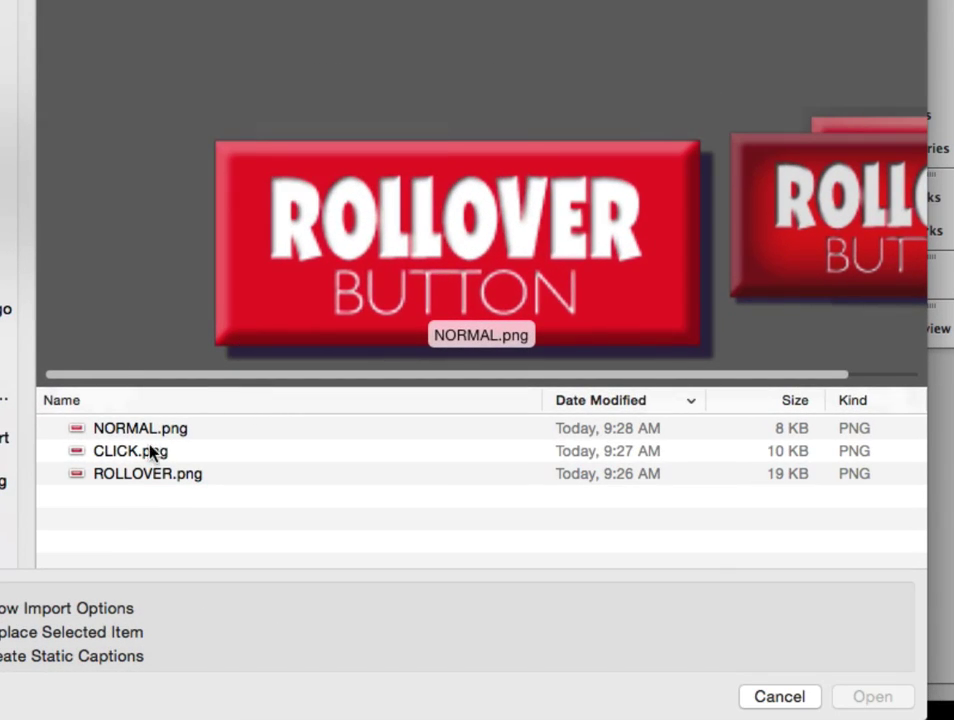
left_click(150, 450)
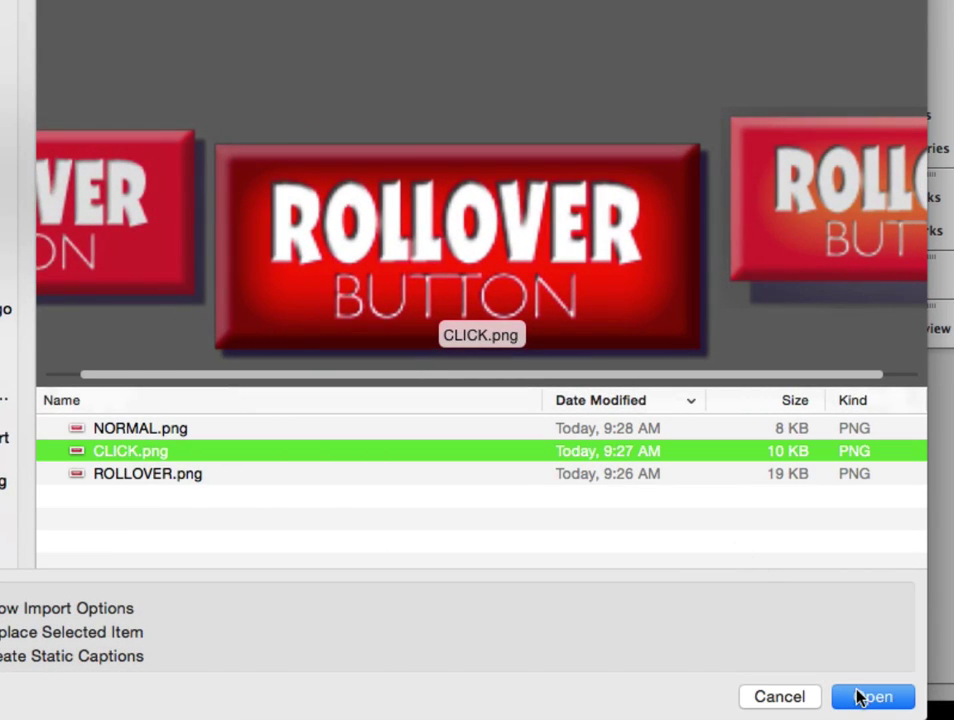
left_click(872, 697)
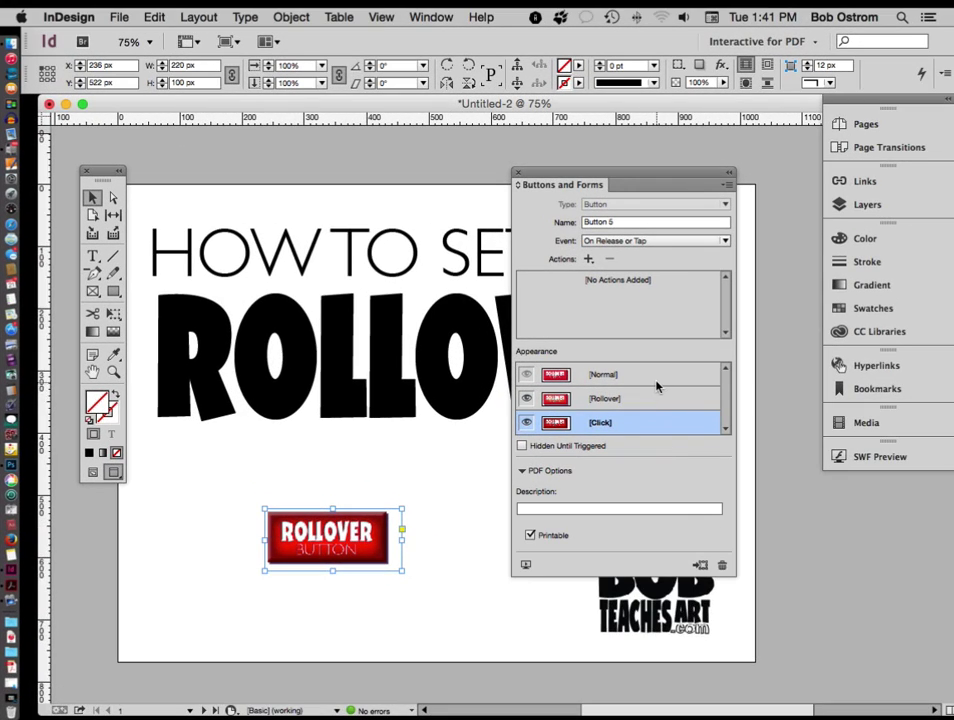
left_click(656, 378)
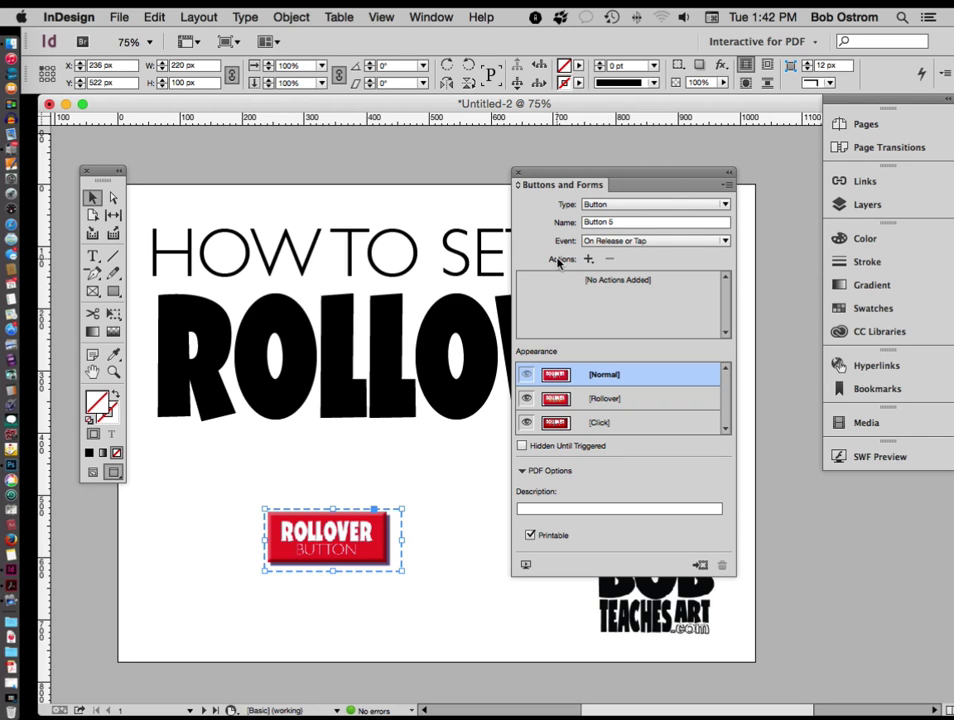
Step: Give Button 5 a Go To Next Page action, then move the panel aside and deselect
left_click(589, 260)
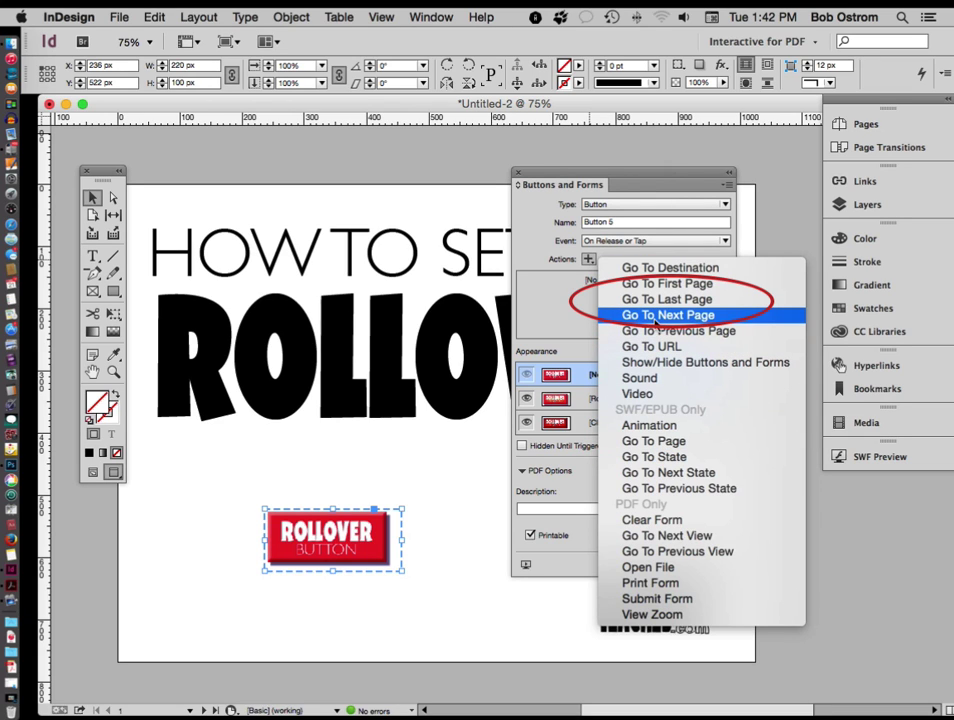
left_click(669, 316)
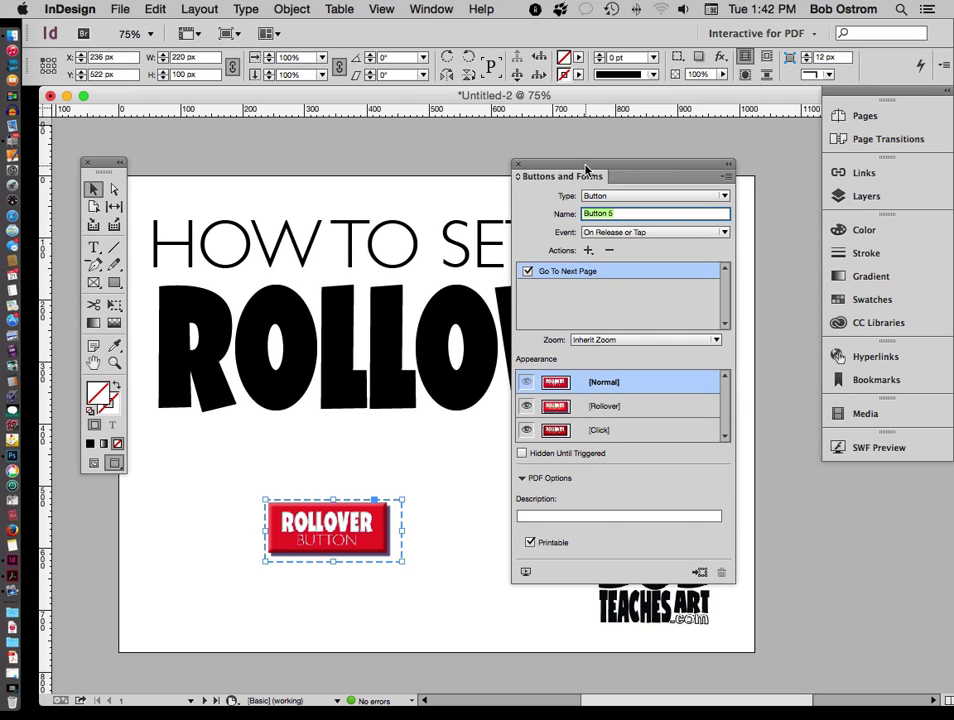
left_click_drag(585, 169, 826, 476)
left_click(443, 477)
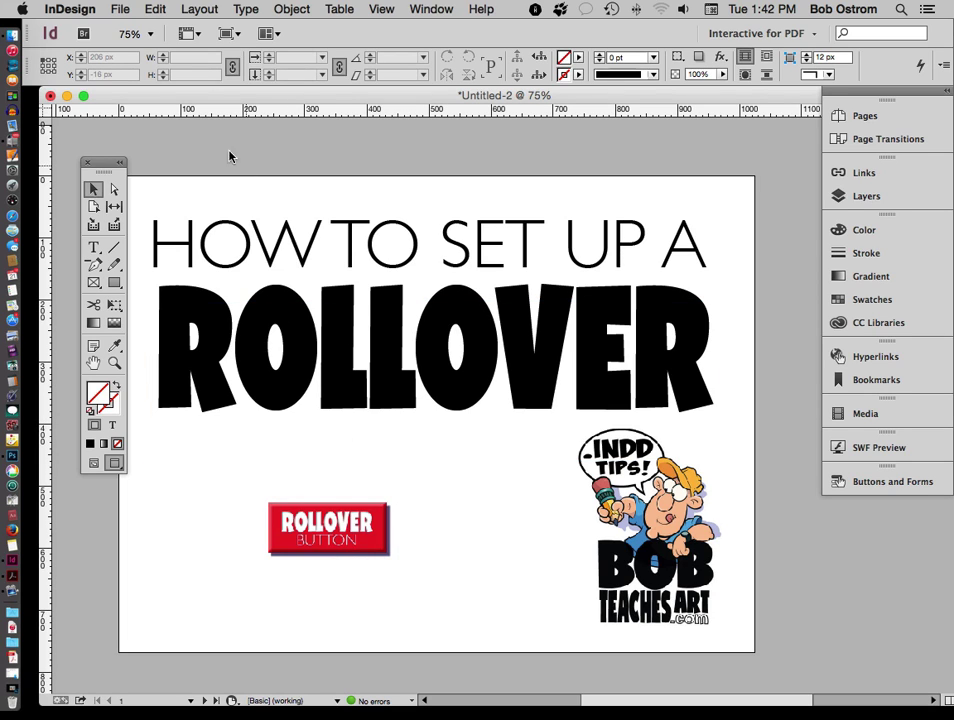
Step: Export the document as Adobe PDF (Interactive) into the ROLLOVER-DEMO folder
left_click(120, 8)
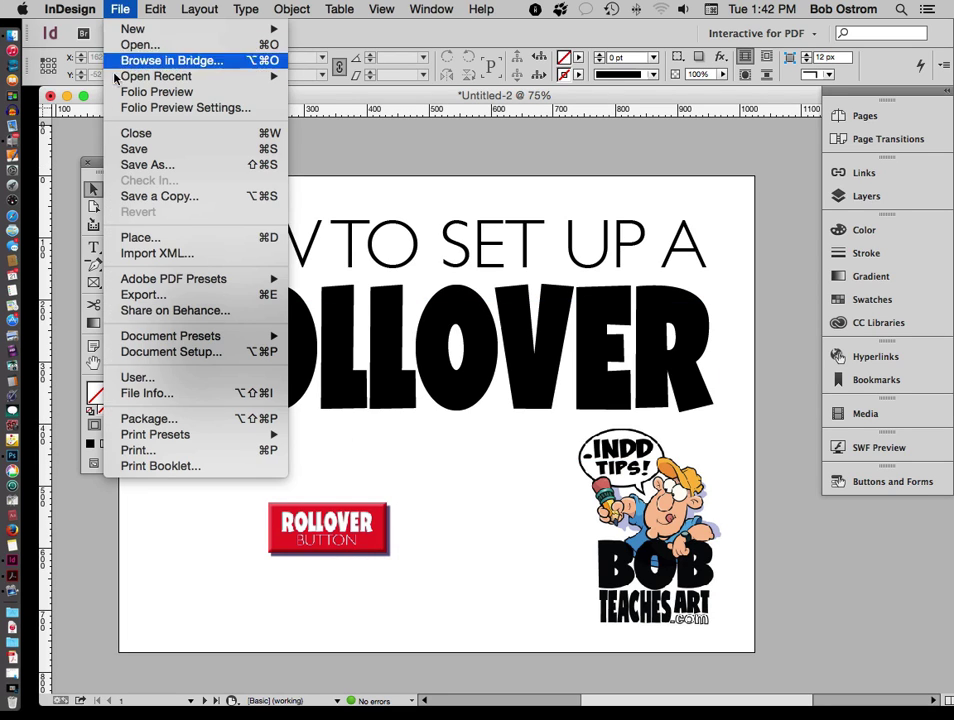
mouse_move(118, 278)
left_click(138, 294)
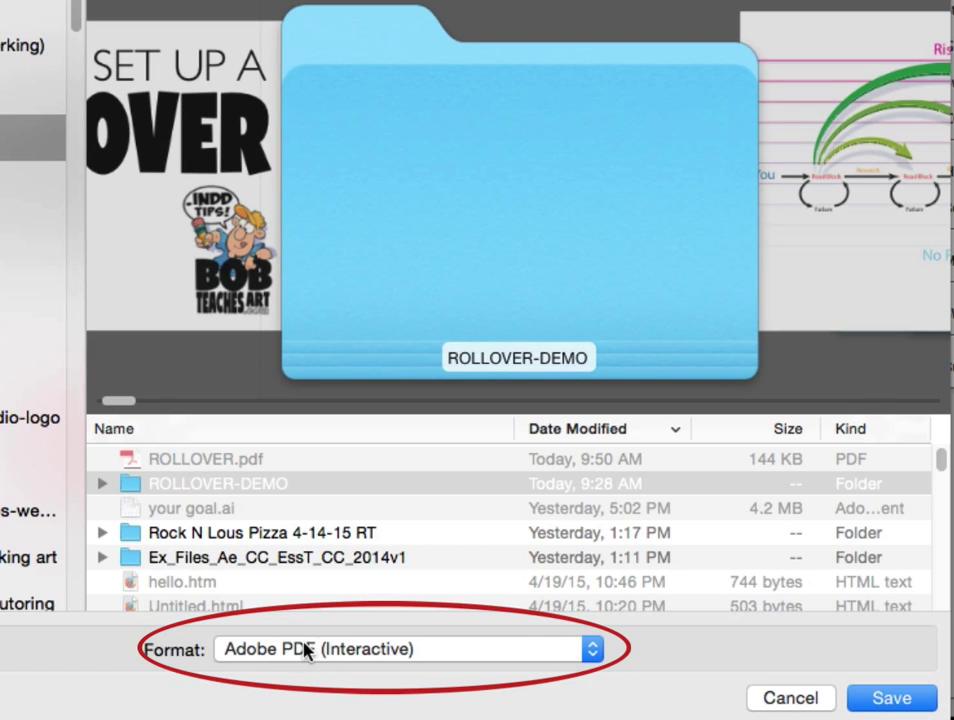
left_click(415, 650)
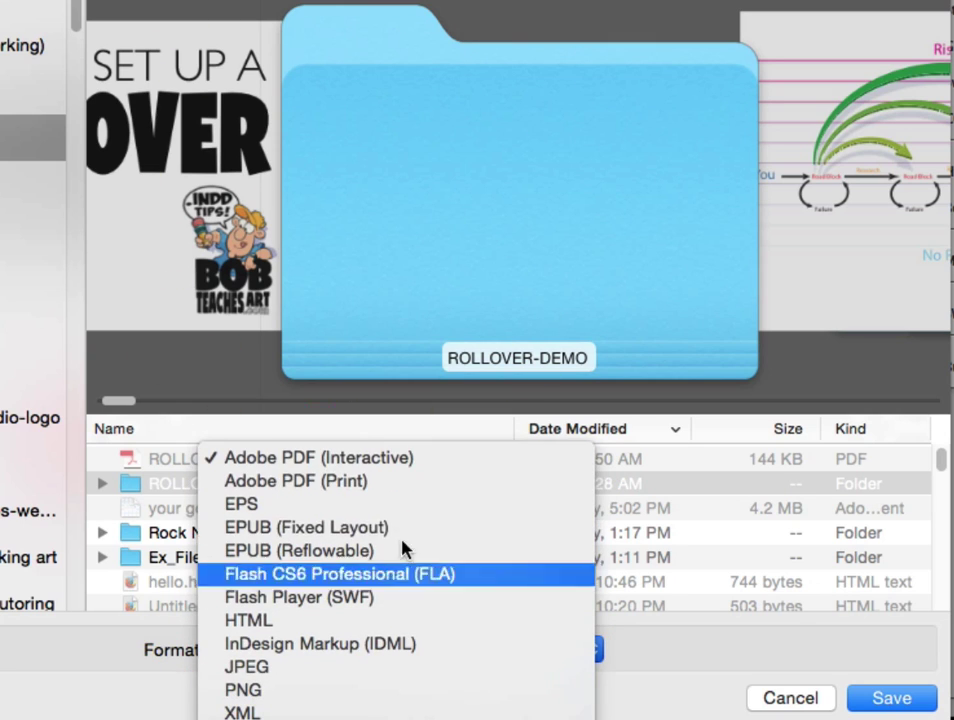
left_click(424, 470)
left_click(252, 483)
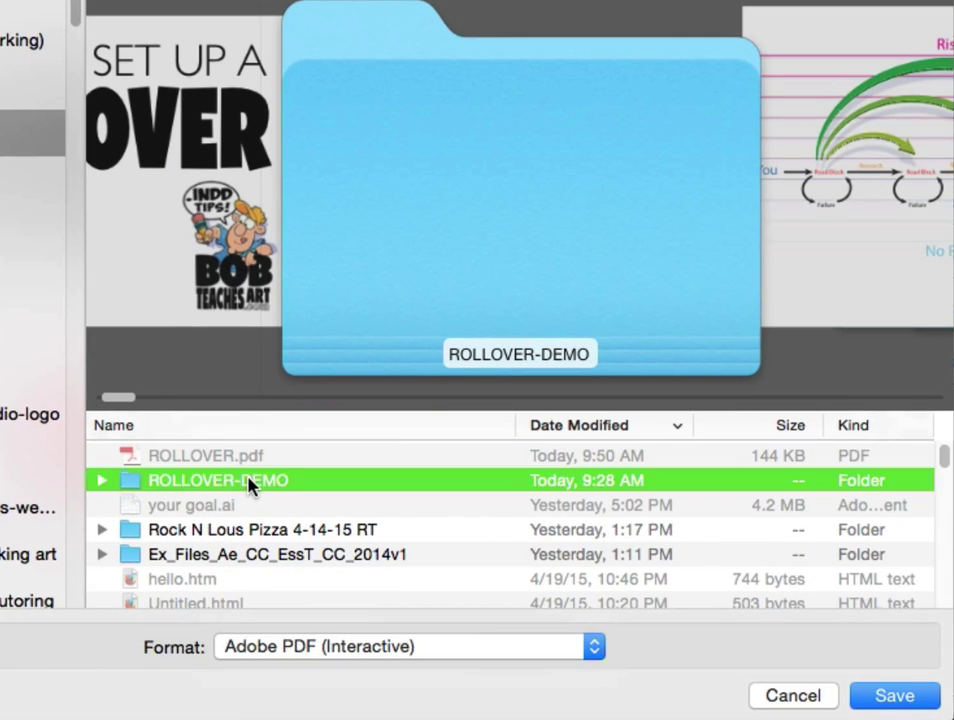
left_click(905, 695)
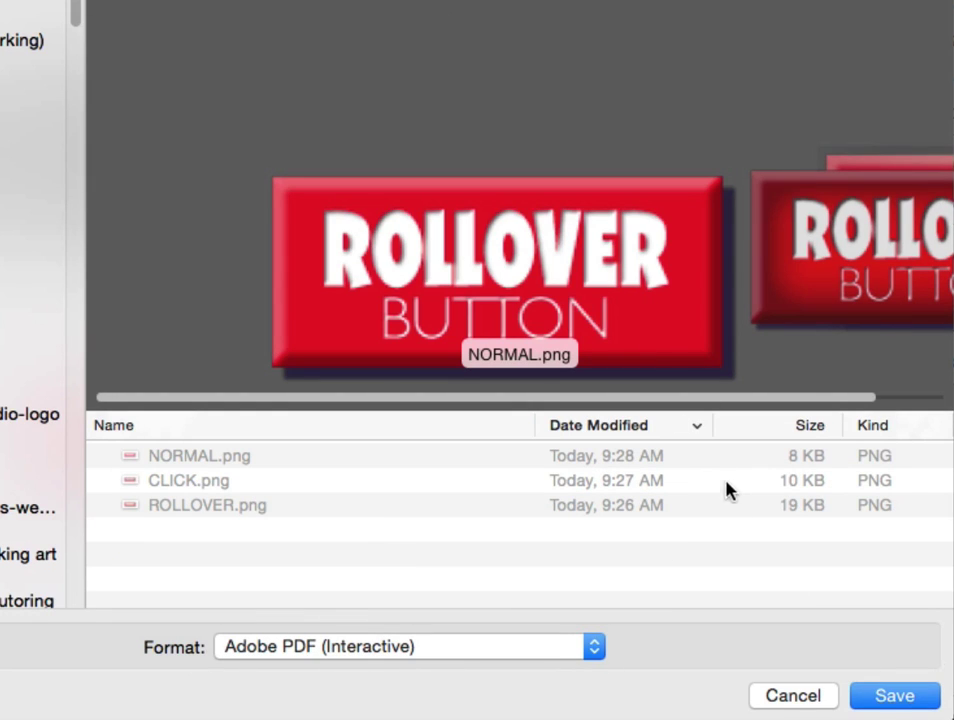
left_click(890, 700)
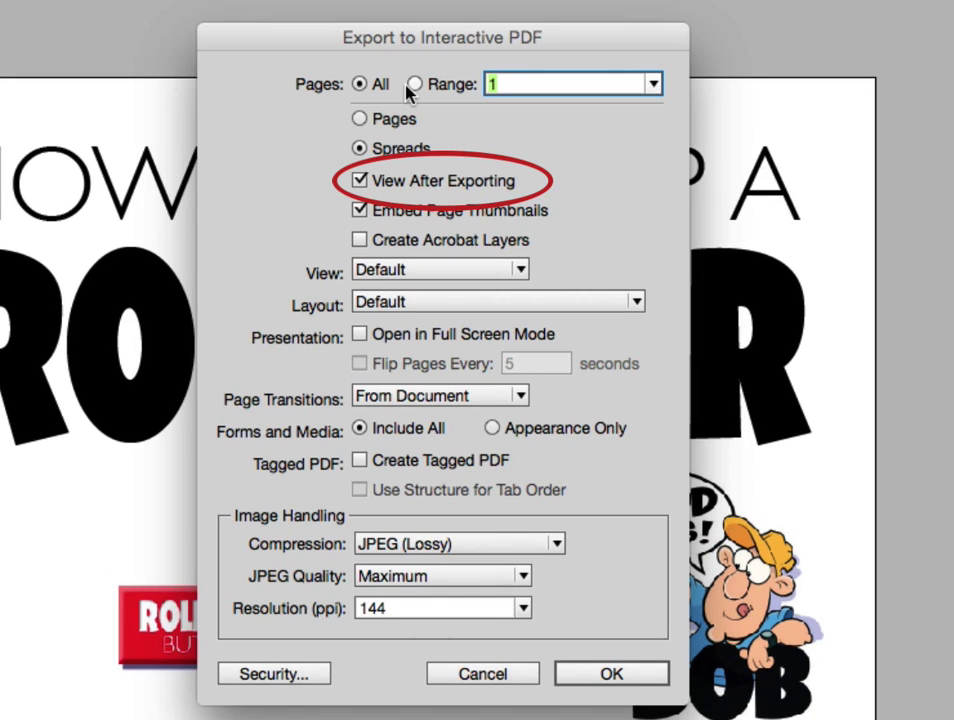
Step: Accept the interactive PDF options with View After Exporting on, opening ROLLOVER.pdf in Acrobat
left_click(578, 676)
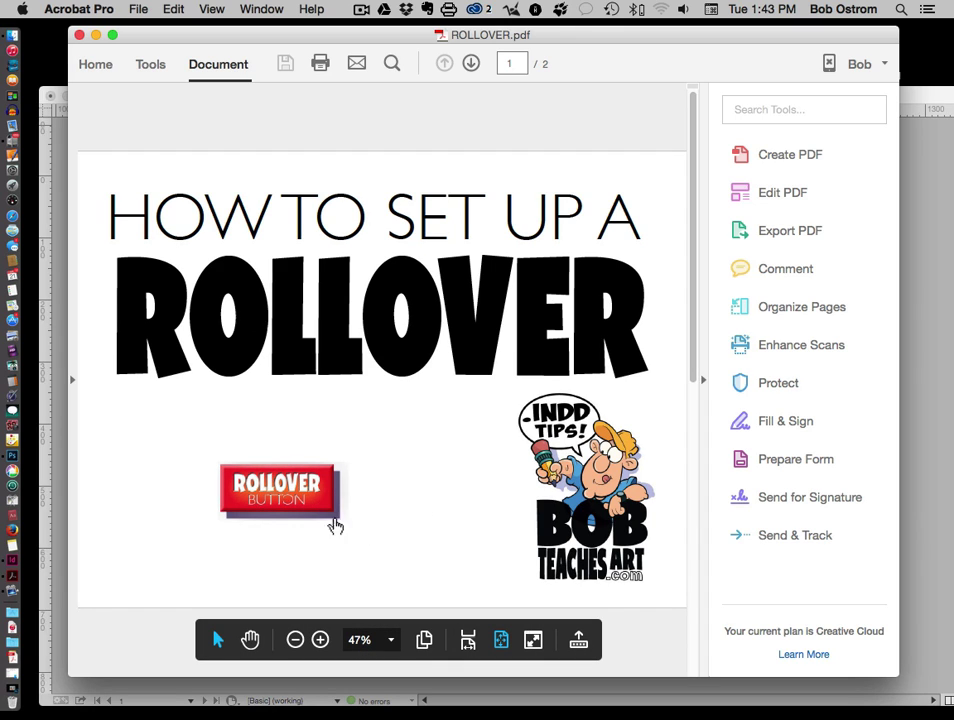
Step: Test the ROLLOVER button in Acrobat: see its rollover look, then jump to page 2
left_click(321, 511)
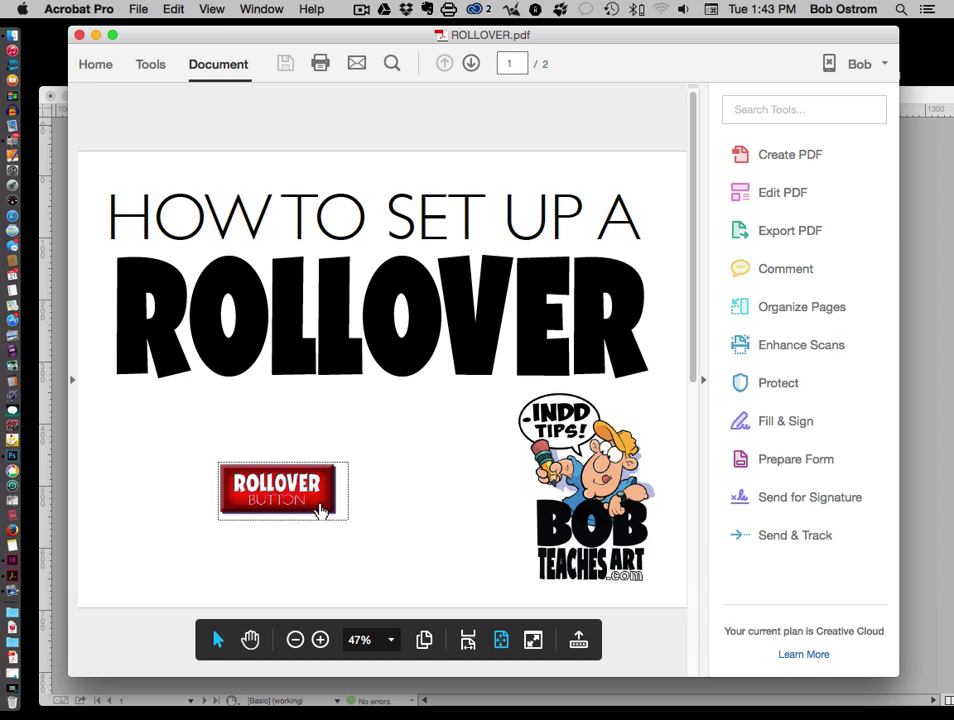
left_click(321, 511)
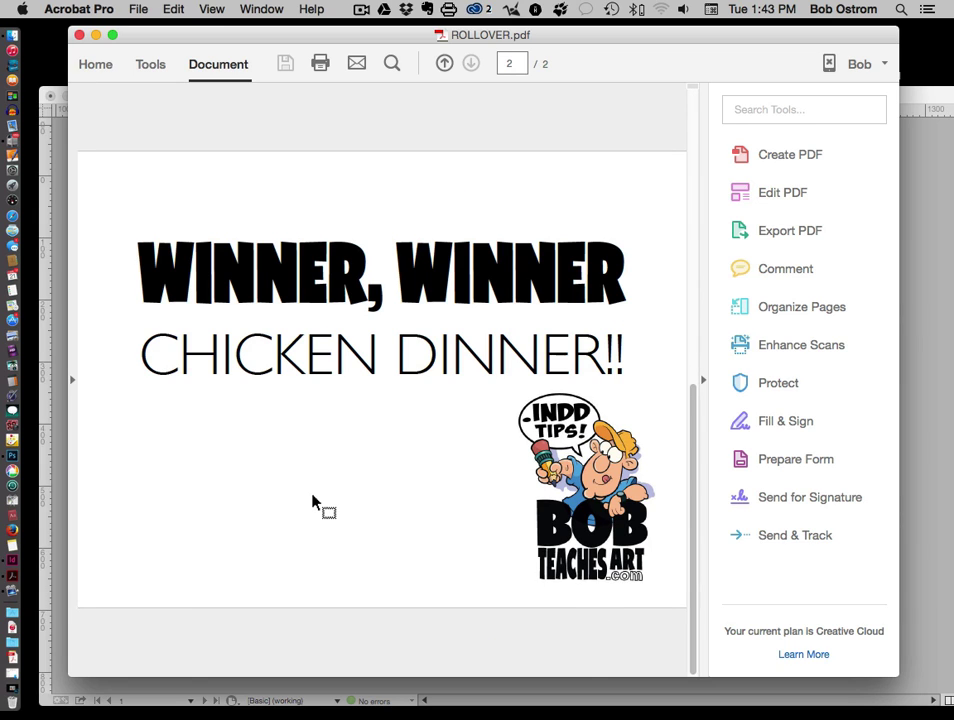